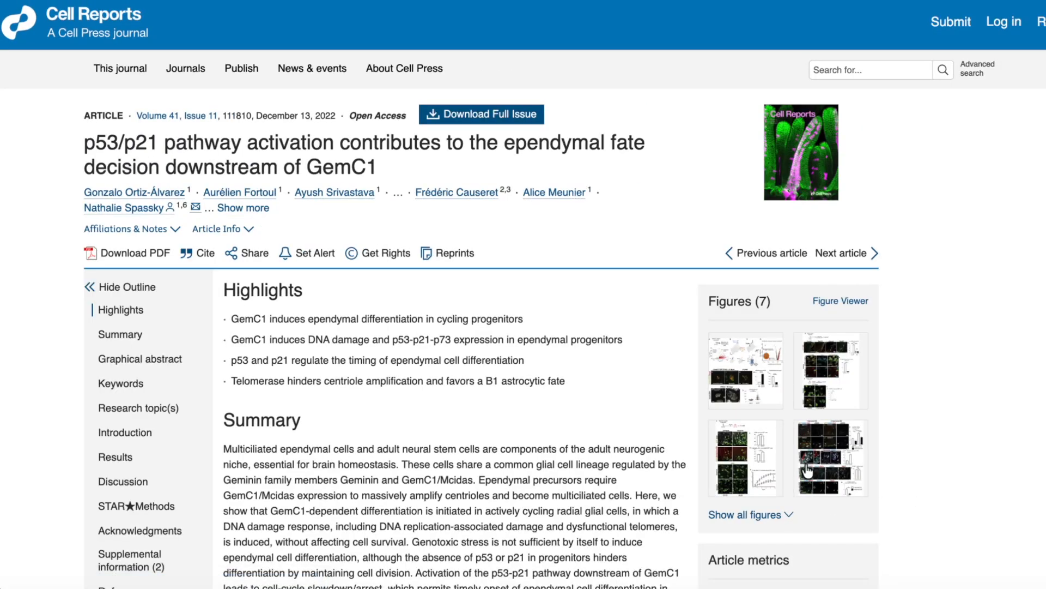
# Review the article's summary and graphical abstract, then go to its STAR Methods section
pyautogui.scroll(-5, 611, 446)
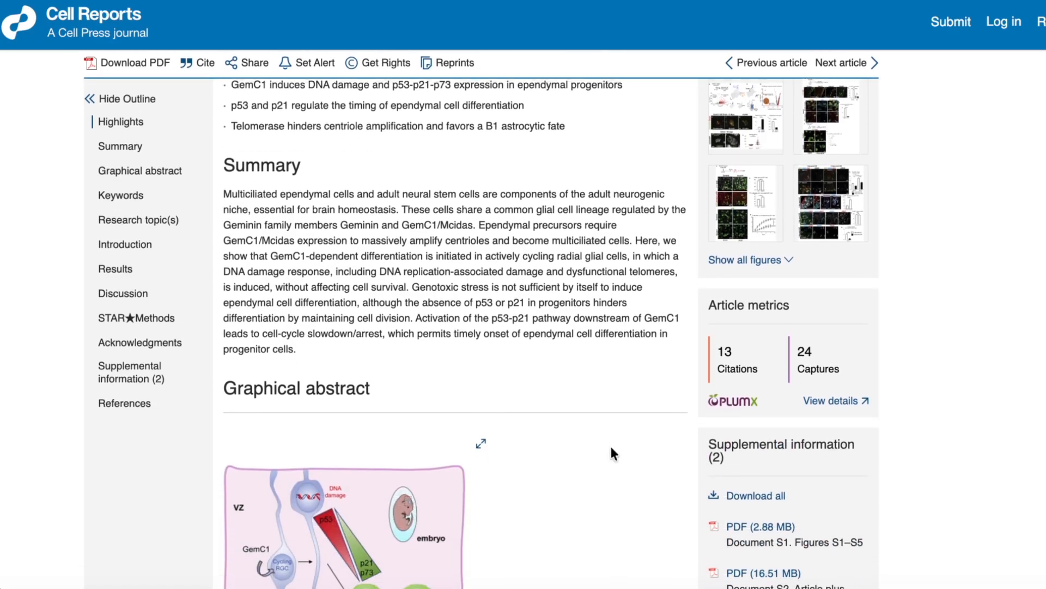
pyautogui.scroll(-2, 611, 448)
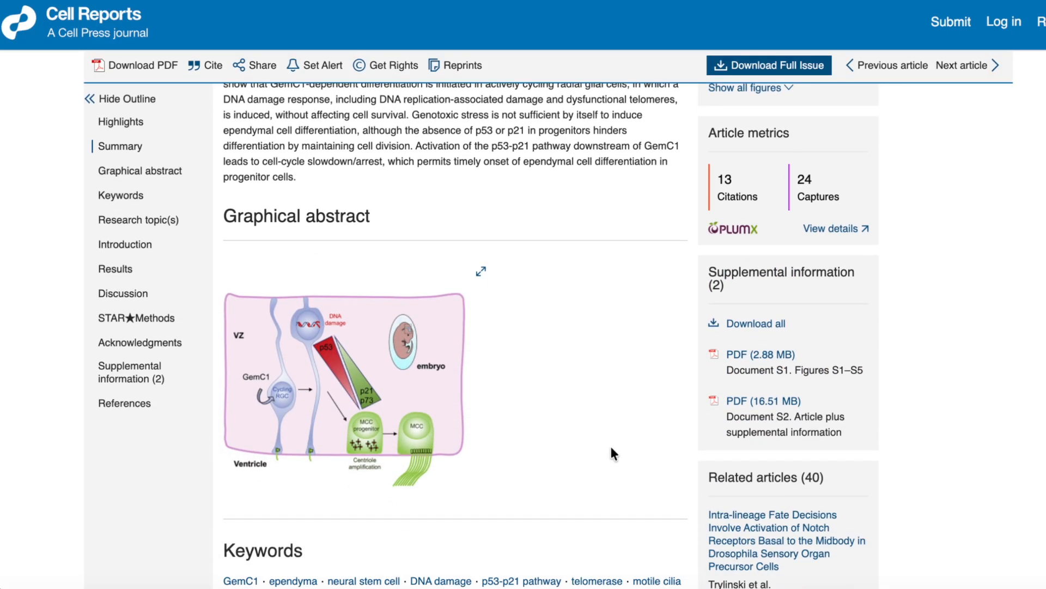
pyautogui.click(155, 322)
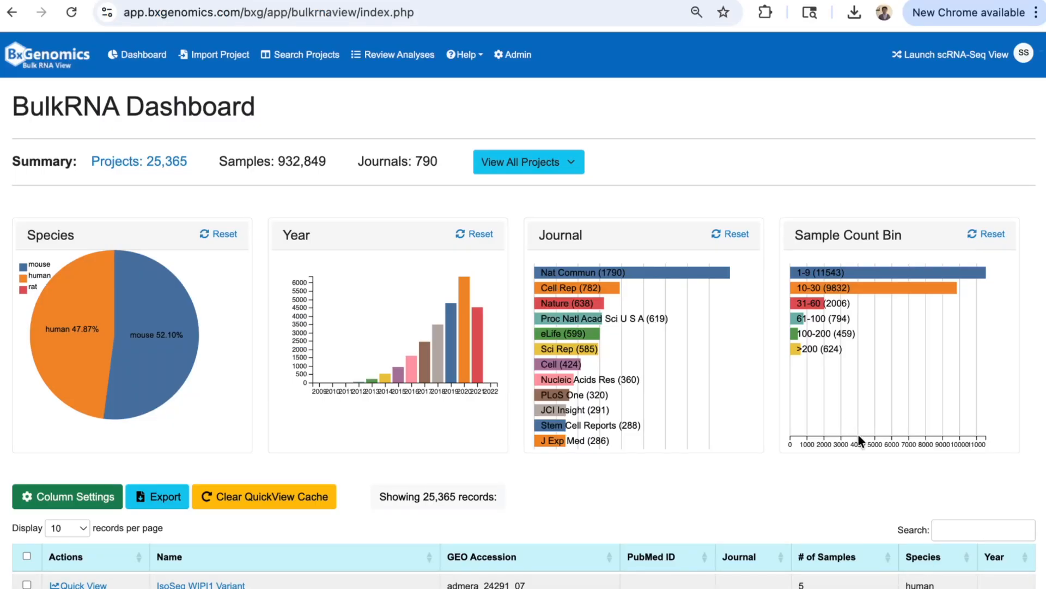
# In the BxGenomics BulkRNA Dashboard, search the projects for GSE184397 and open the Quick View of the matching mouse project
pyautogui.click(956, 527)
pyautogui.write('GSE184397')
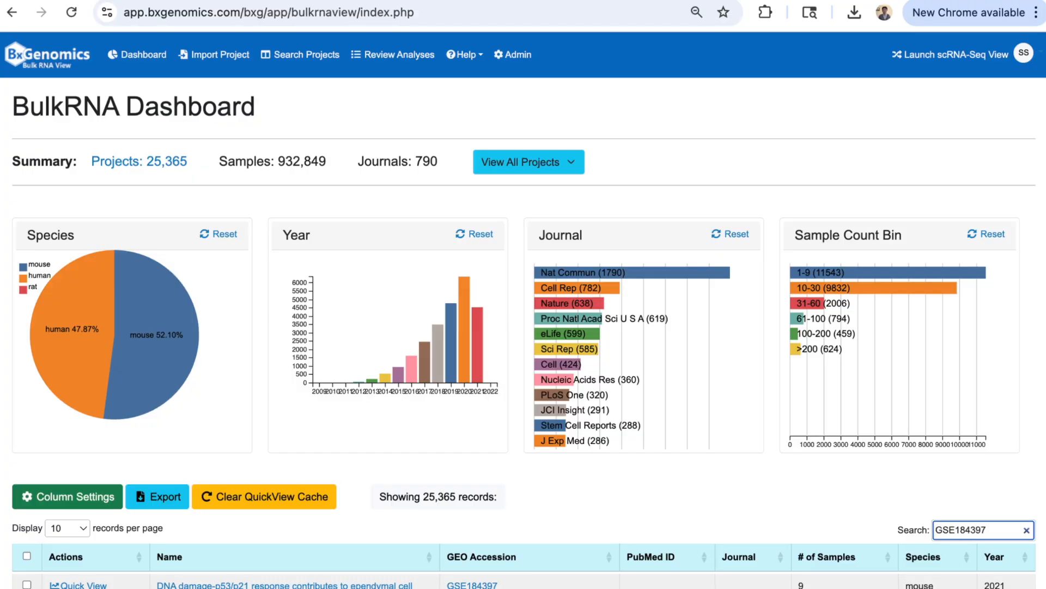
pyautogui.scroll(-1, 813, 466)
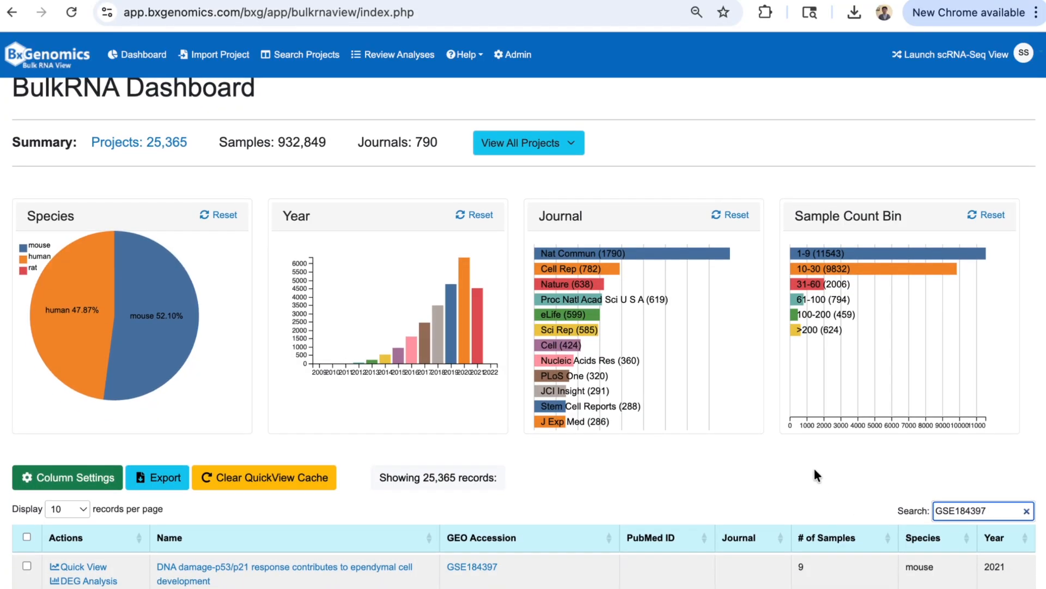
pyautogui.click(99, 570)
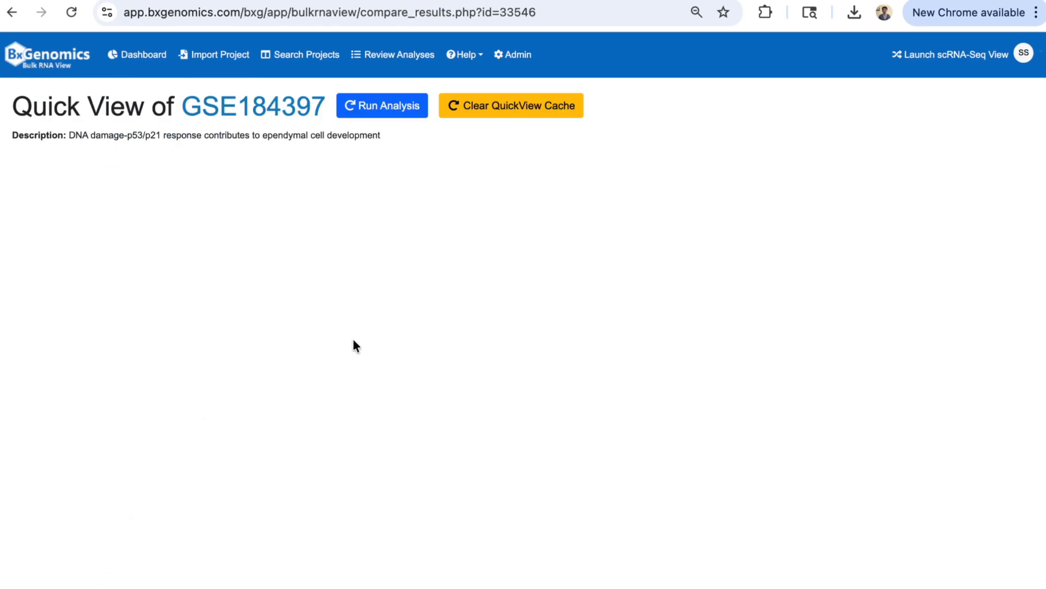
# Examine the PCA plot of the GSE184397 samples, comparing how the pCAGGS-GemC1, pCAAGS-Mcidas and H2B-GFP groups separate
pyautogui.scroll(-3, 627, 365)
pyautogui.scroll(-2, 629, 368)
pyautogui.scroll(1, 626, 364)
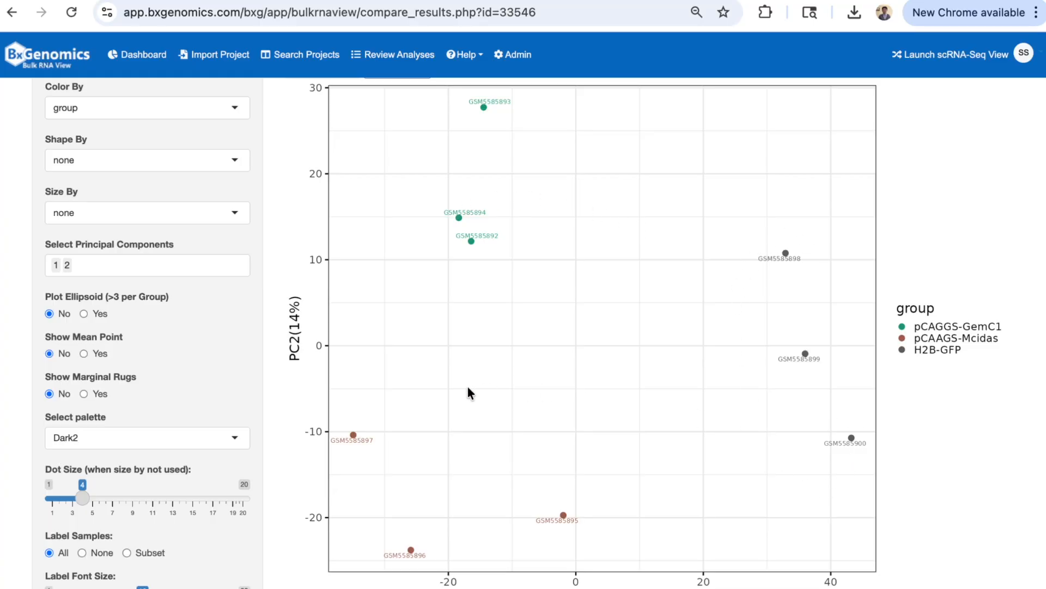
pyautogui.scroll(-1, 559, 385)
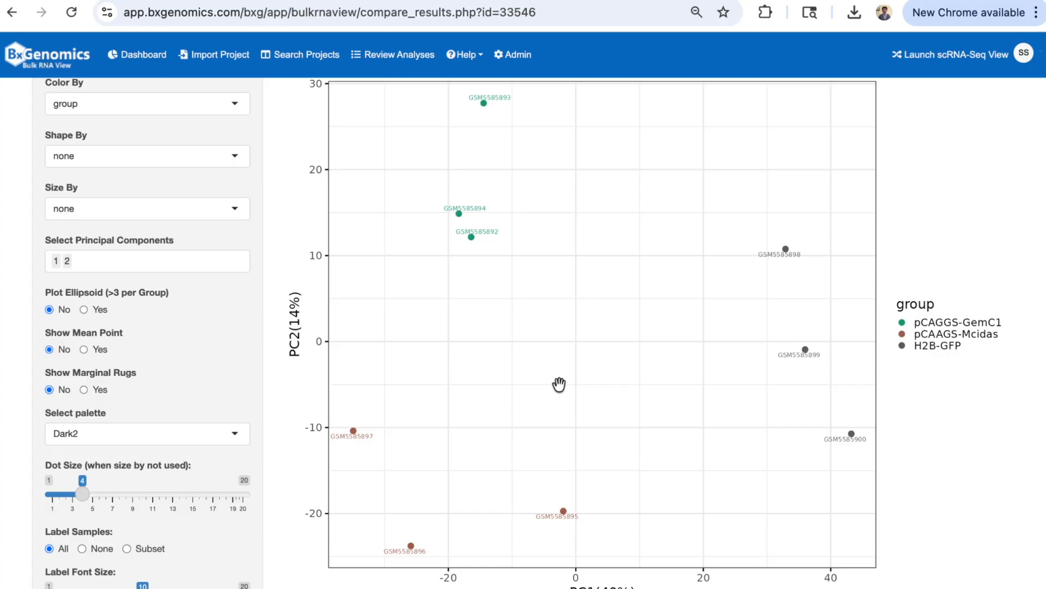
pyautogui.scroll(1, 464, 419)
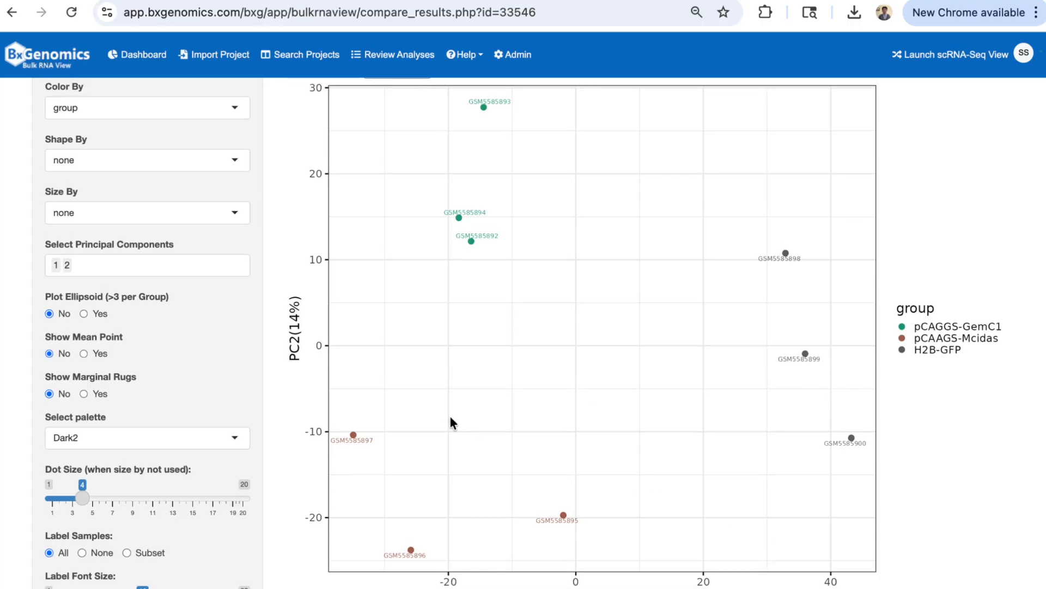
pyautogui.scroll(-1, 559, 389)
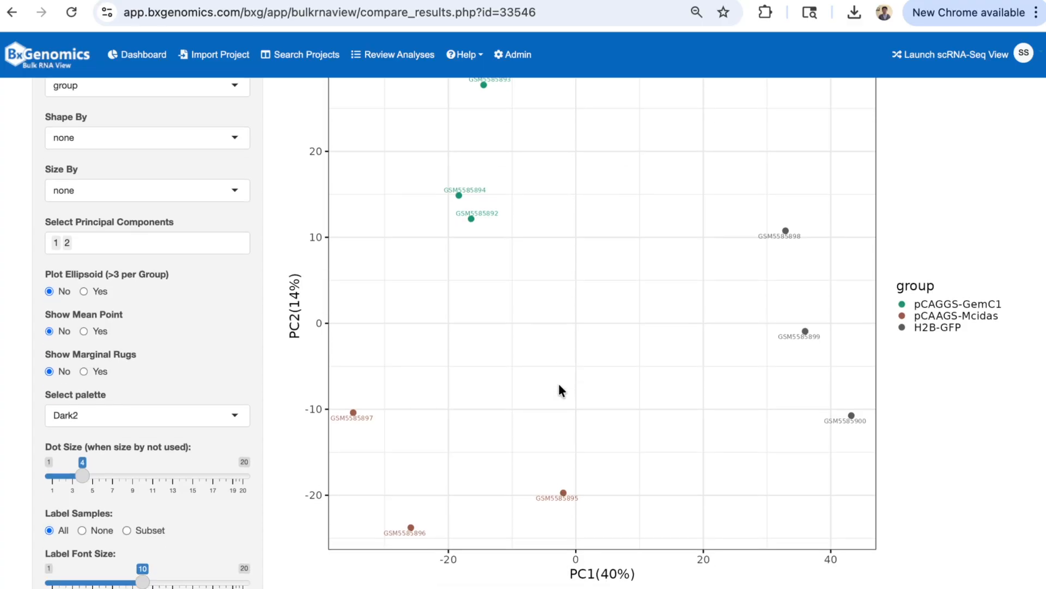
pyautogui.scroll(1, 559, 390)
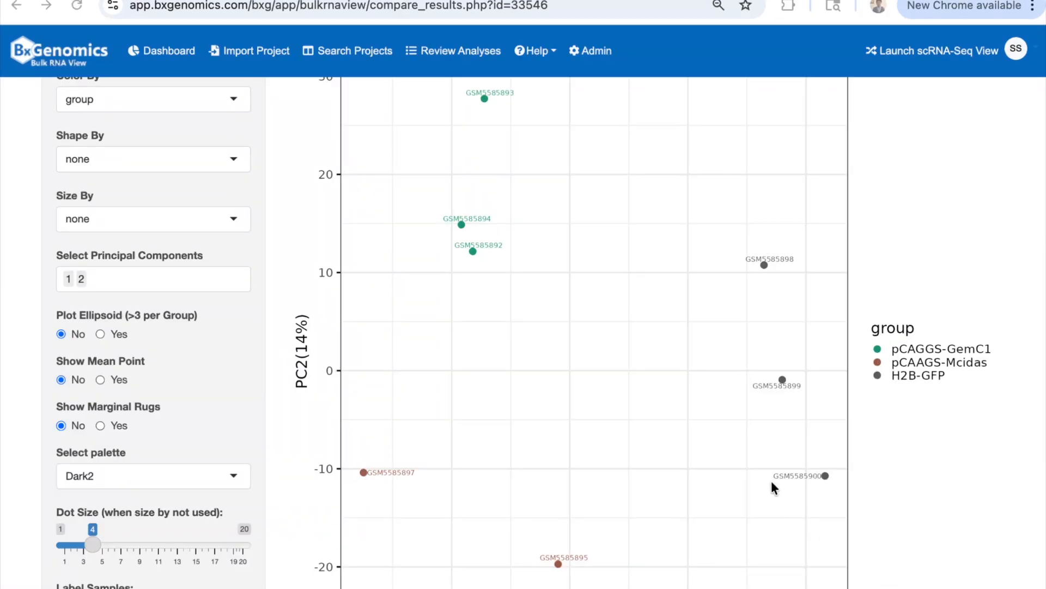
# Start a new DEG analysis for GSE184397 and review its samples down to the comparison settings
pyautogui.scroll(5, 627, 350)
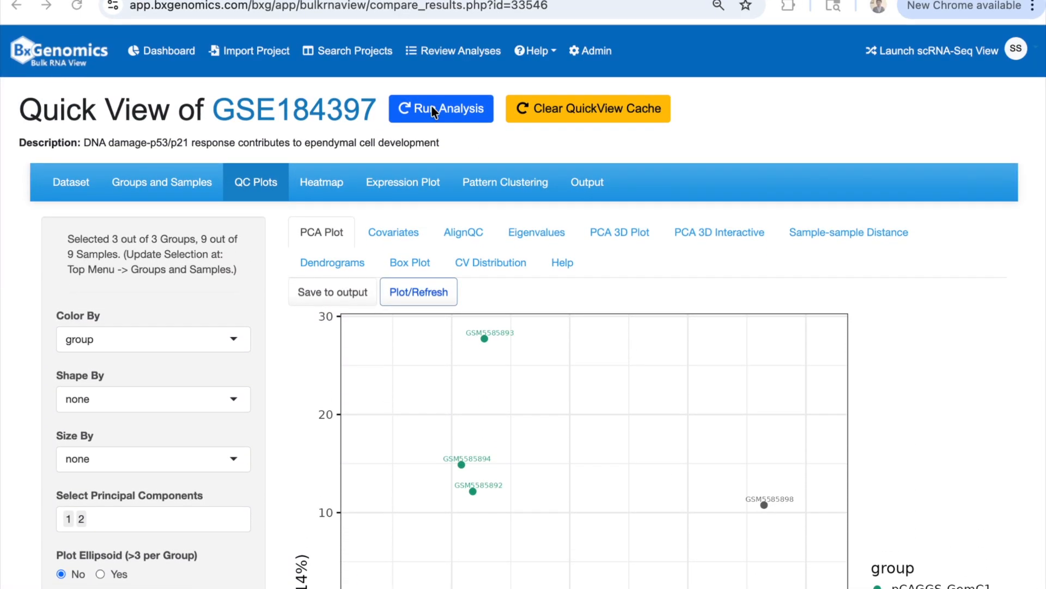
pyautogui.click(442, 116)
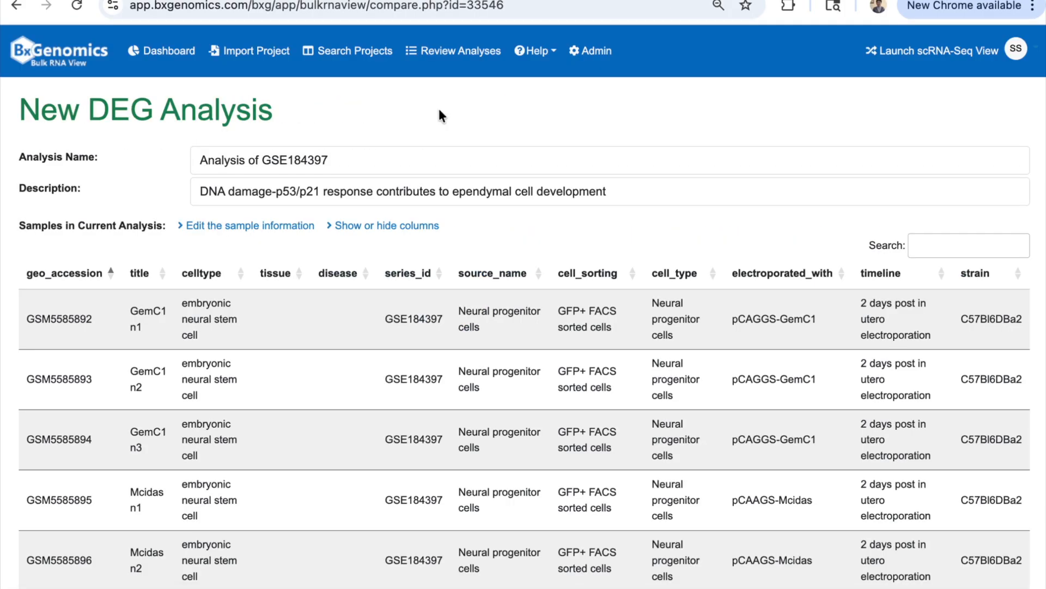
pyautogui.scroll(-5, 390, 322)
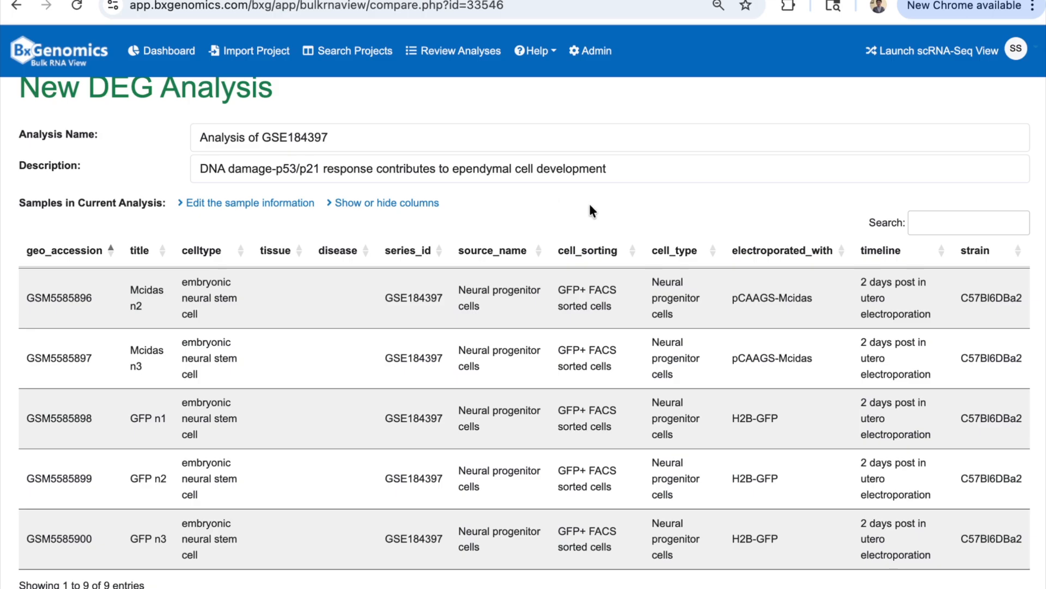
pyautogui.scroll(-3, 590, 204)
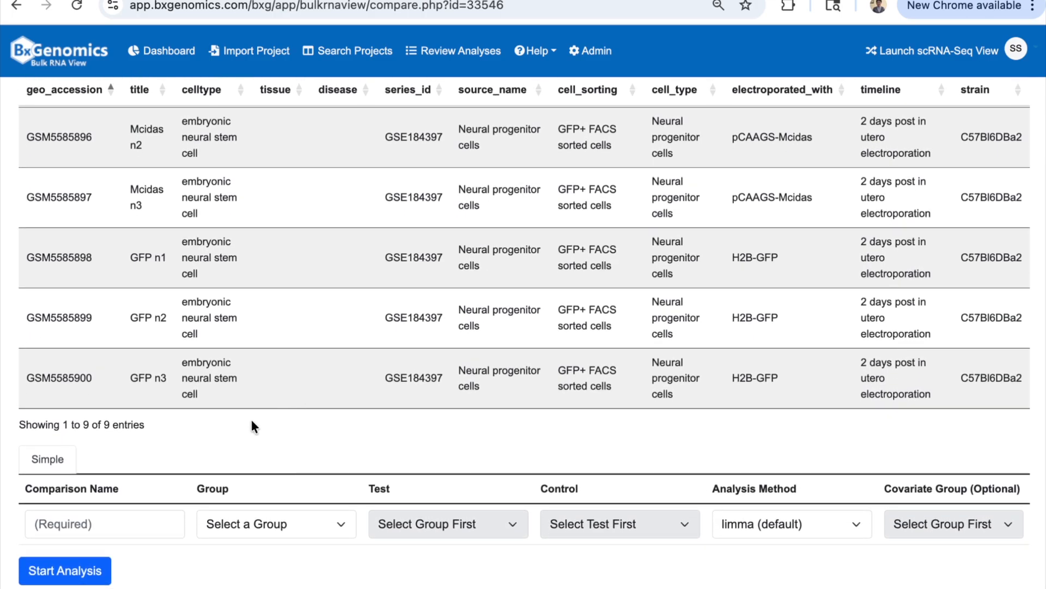
# Define the comparison "GemC1 Versus Control" with group electroporated_with, test pCAGGS-GemC1, control H2B-GFP and analysis method DESeq2
pyautogui.click(101, 525)
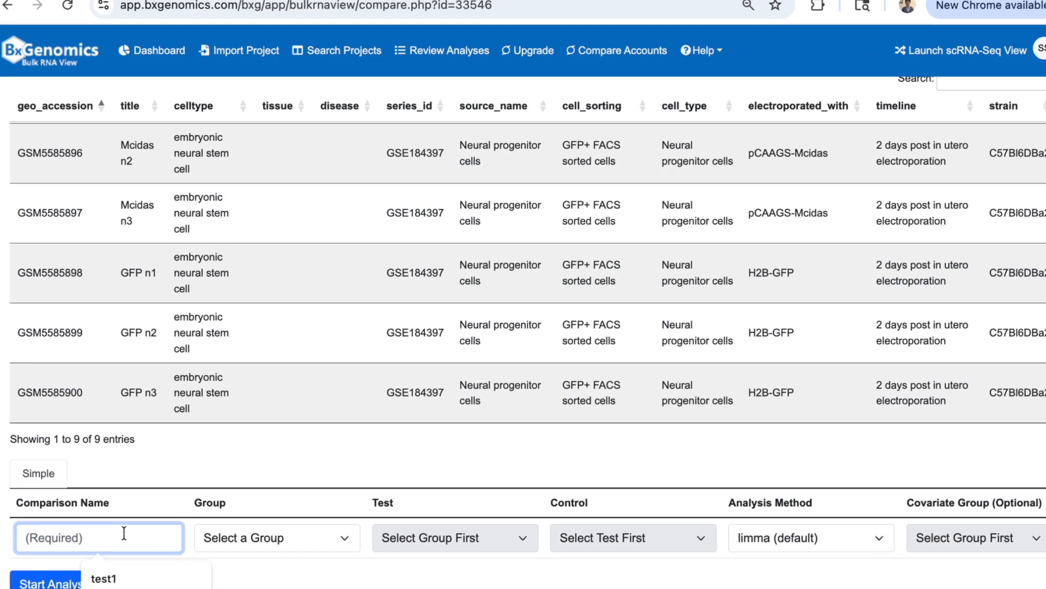
pyautogui.write('GemC1 Versus Control')
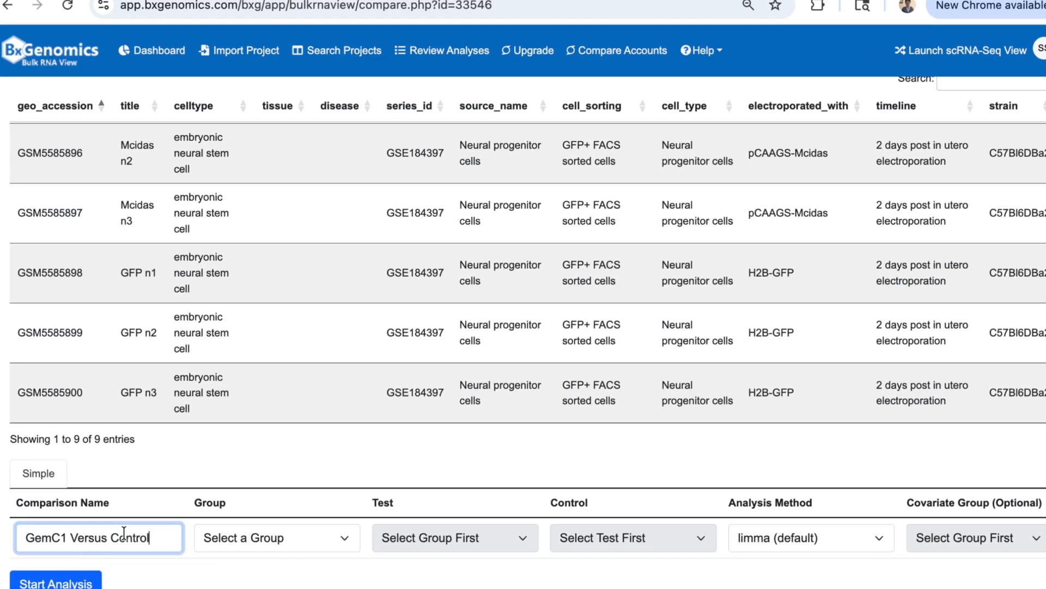
pyautogui.click(298, 534)
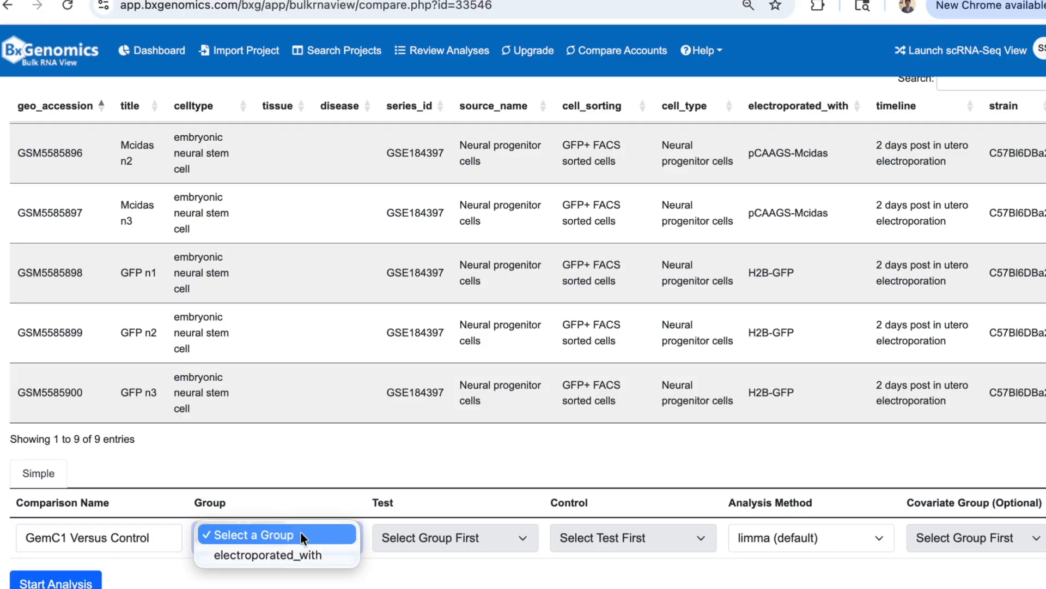
pyautogui.click(315, 549)
pyautogui.click(457, 539)
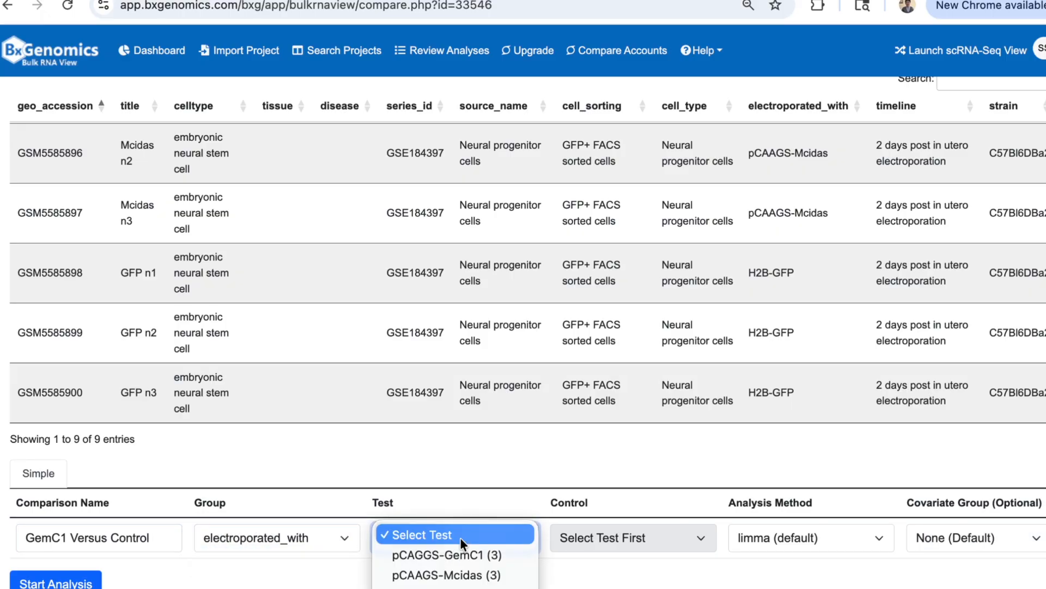
pyautogui.click(510, 553)
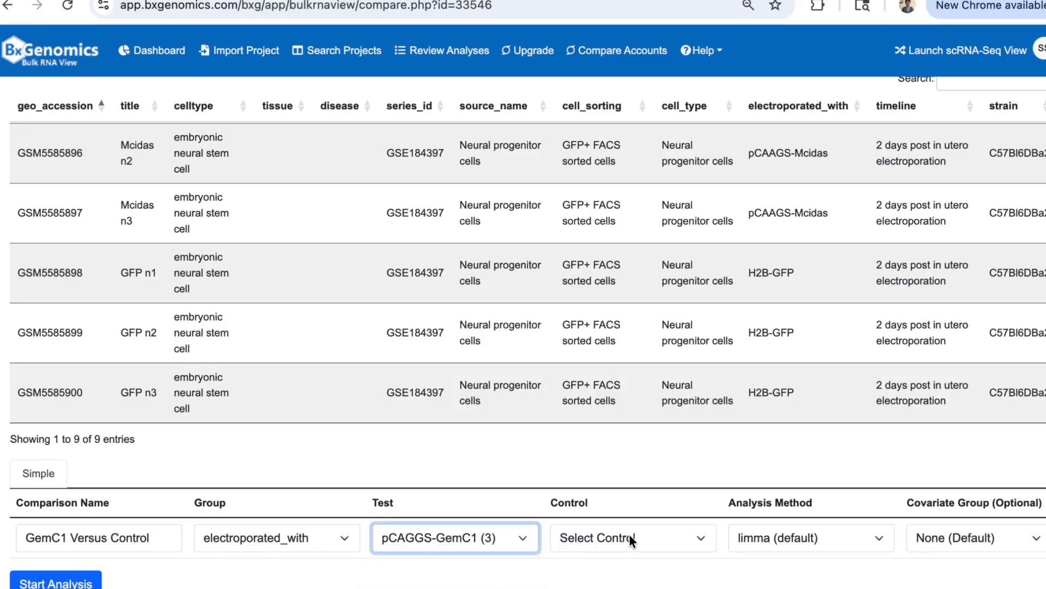
pyautogui.click(629, 534)
pyautogui.click(658, 575)
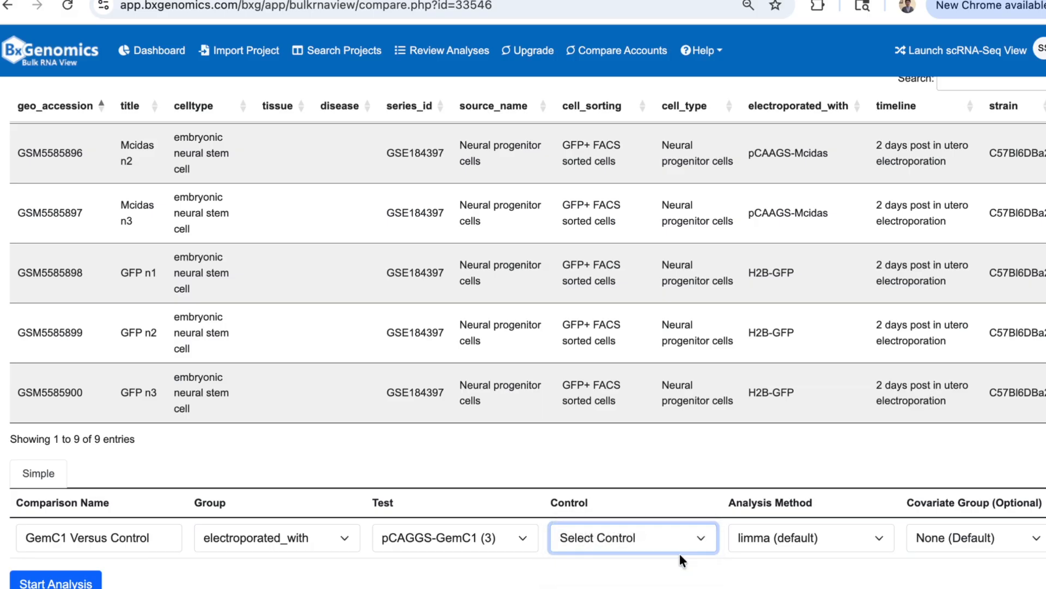
pyautogui.click(783, 534)
pyautogui.click(792, 550)
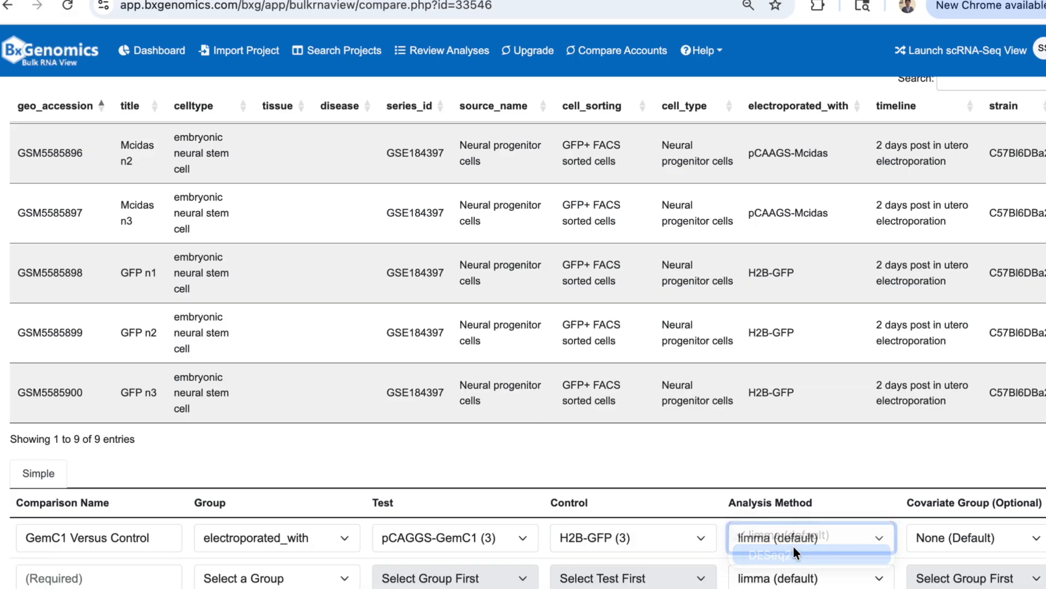
# Define a second comparison "Mcidas Versus Control" with group electroporated_with, test pCAAGS-Mcidas, control H2B-GFP and analysis method DESeq2
pyautogui.scroll(-1, 845, 469)
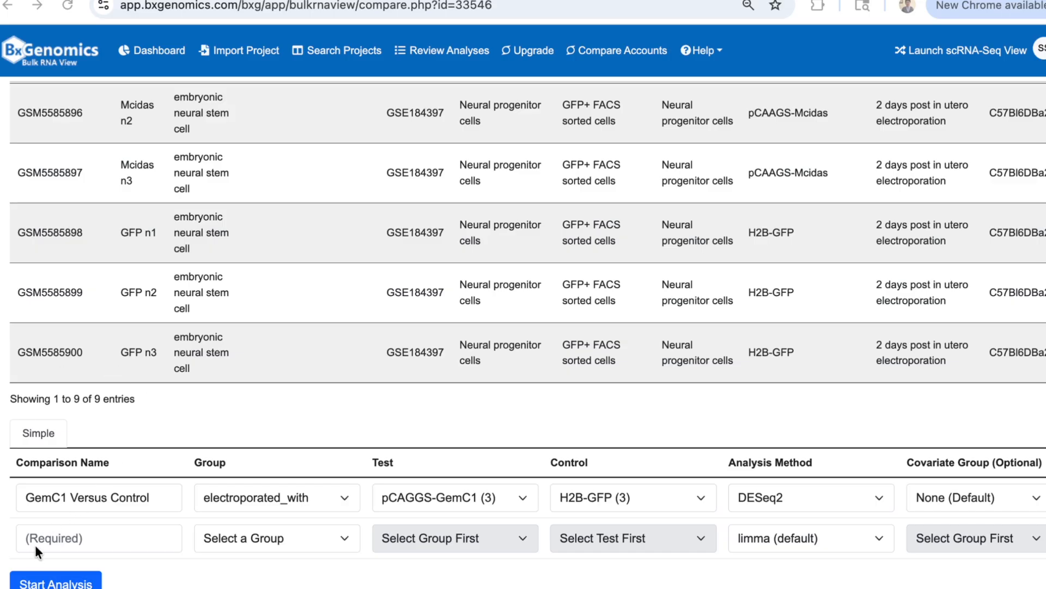
pyautogui.click(54, 538)
pyautogui.write('Mcidas Versus Control')
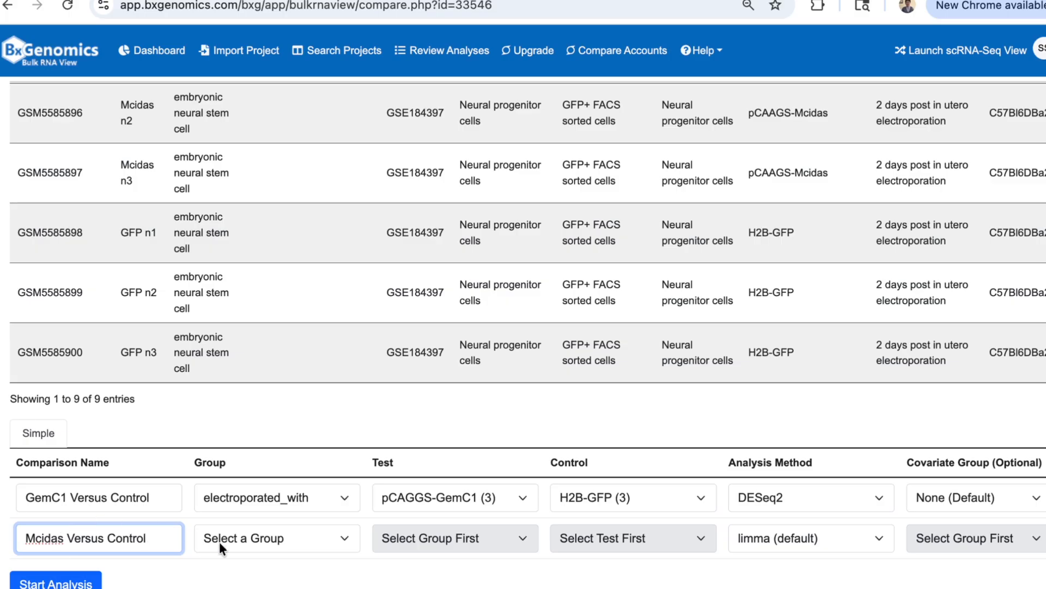
pyautogui.click(317, 540)
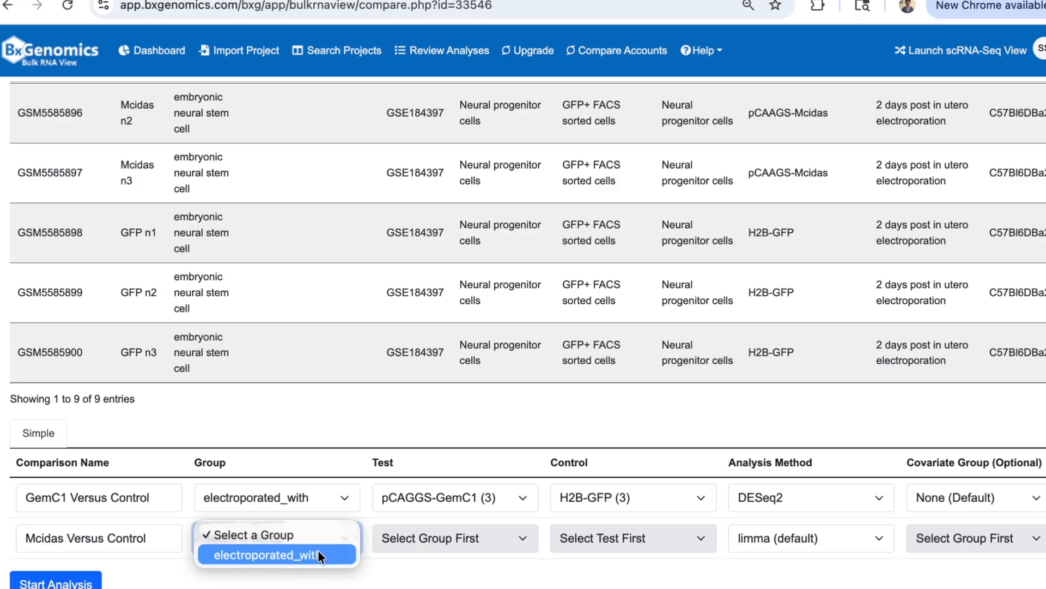
pyautogui.click(318, 551)
pyautogui.click(499, 540)
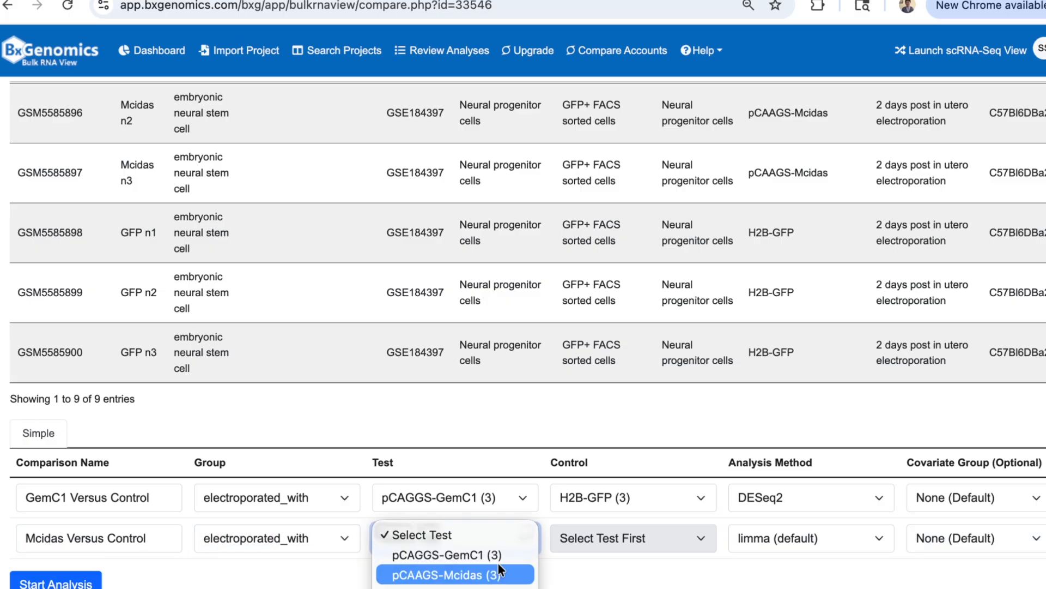
pyautogui.click(480, 574)
pyautogui.click(648, 536)
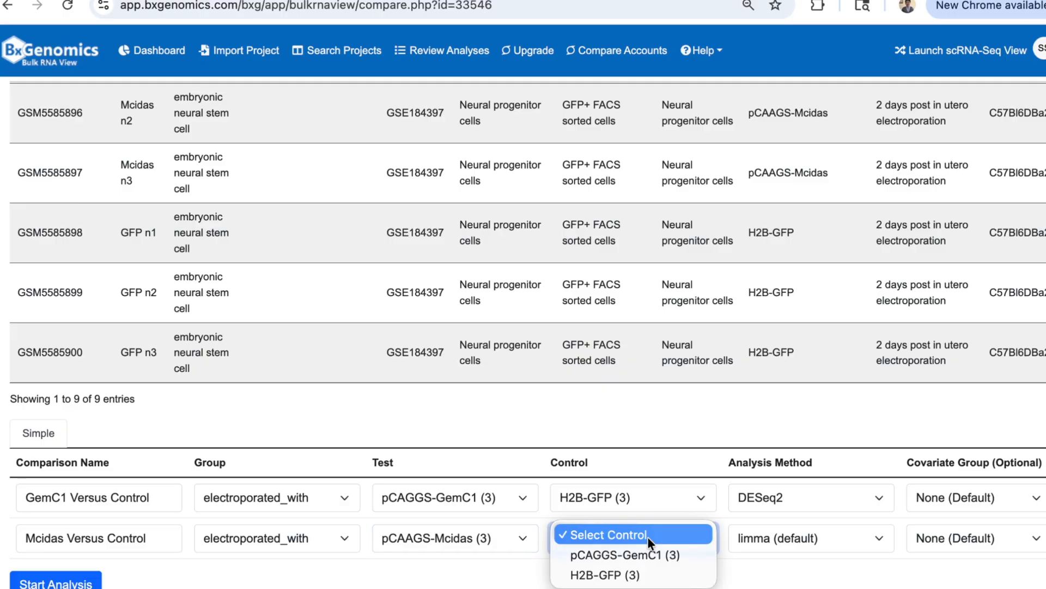
pyautogui.click(660, 576)
pyautogui.click(809, 541)
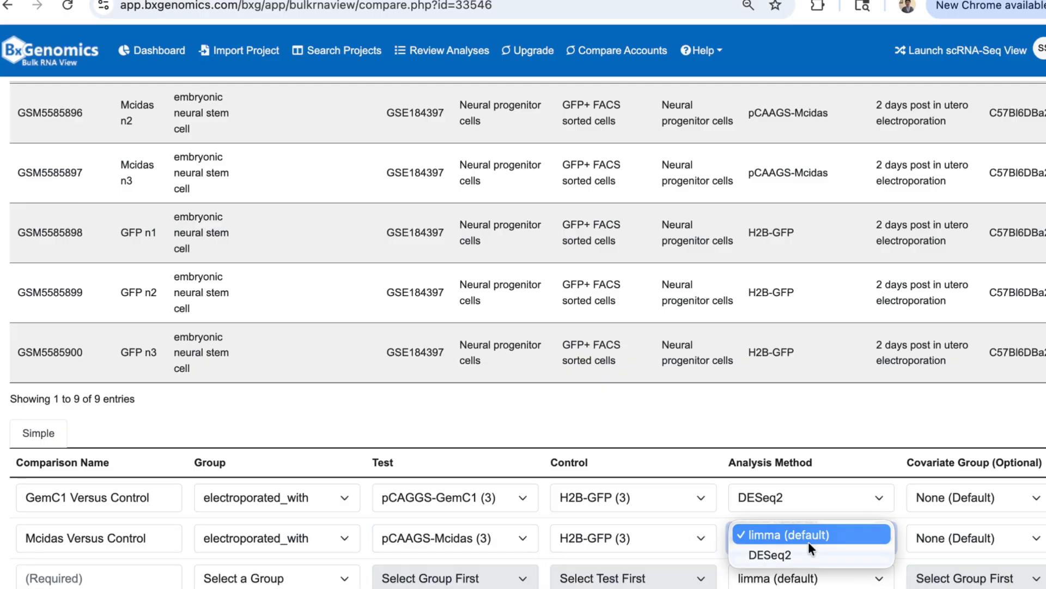
pyautogui.click(805, 551)
# Keep the Mcidas comparison's covariate group at None (Default) and start the DEG analysis
pyautogui.click(992, 532)
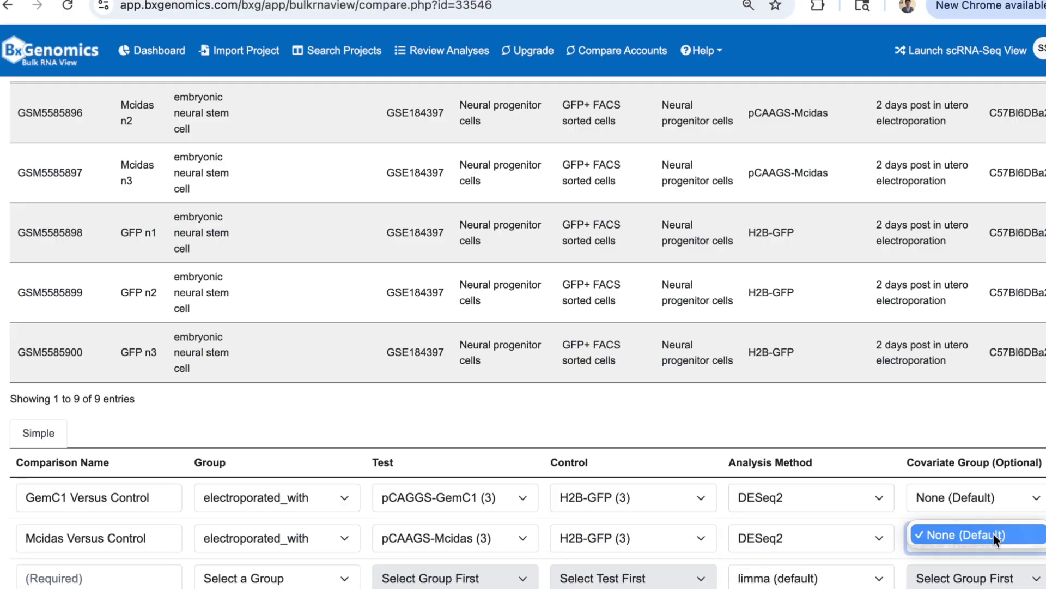
pyautogui.click(885, 526)
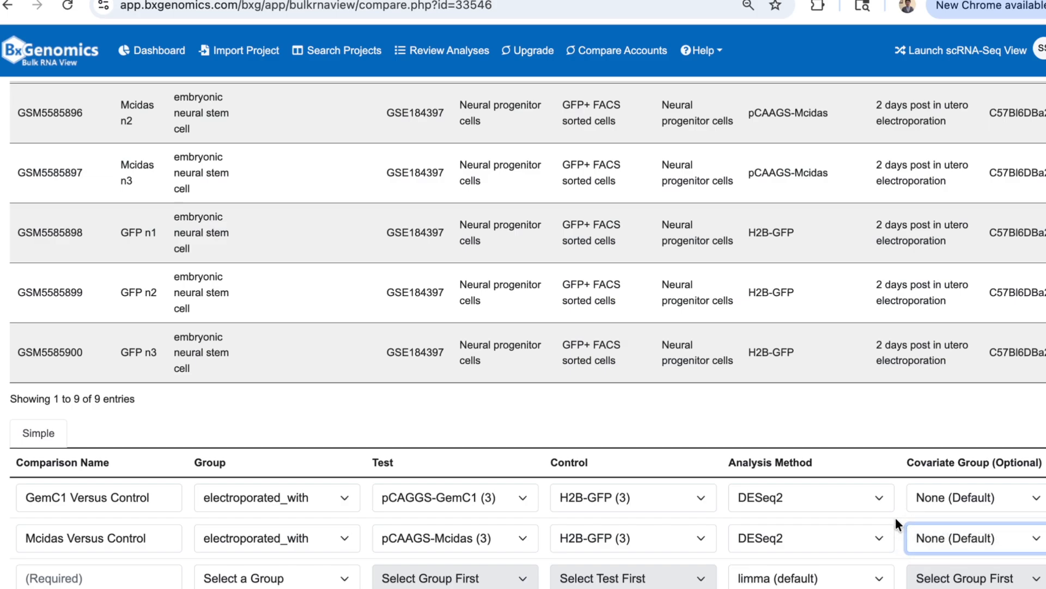
pyautogui.scroll(-1, 723, 465)
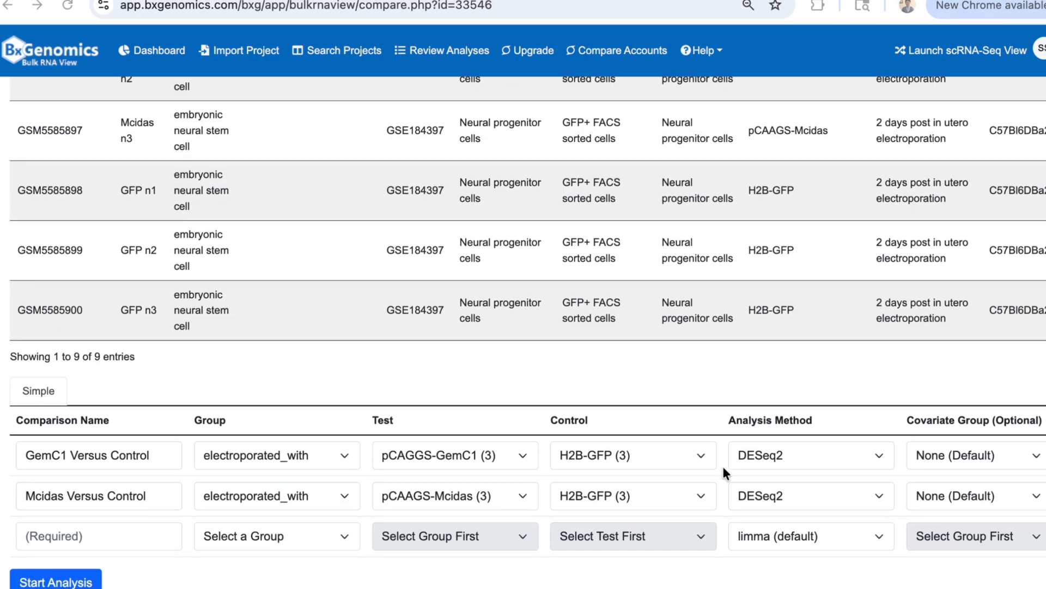
pyautogui.click(66, 584)
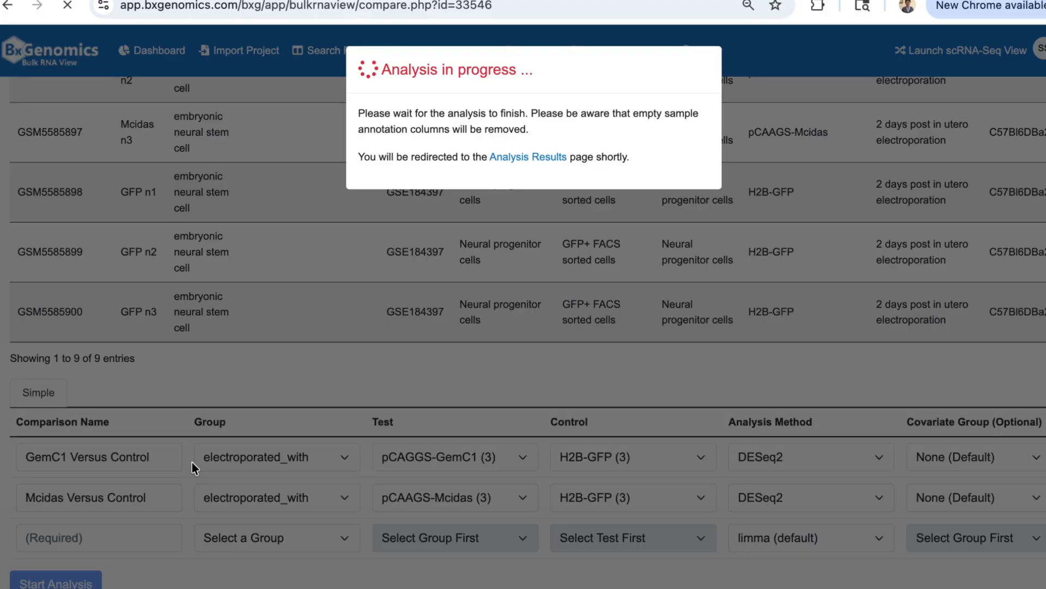
# Open the review page of the GSE184397 project from the dashboard and list its previous analyses
pyautogui.scroll(-3, 876, 496)
pyautogui.scroll(-1, 877, 504)
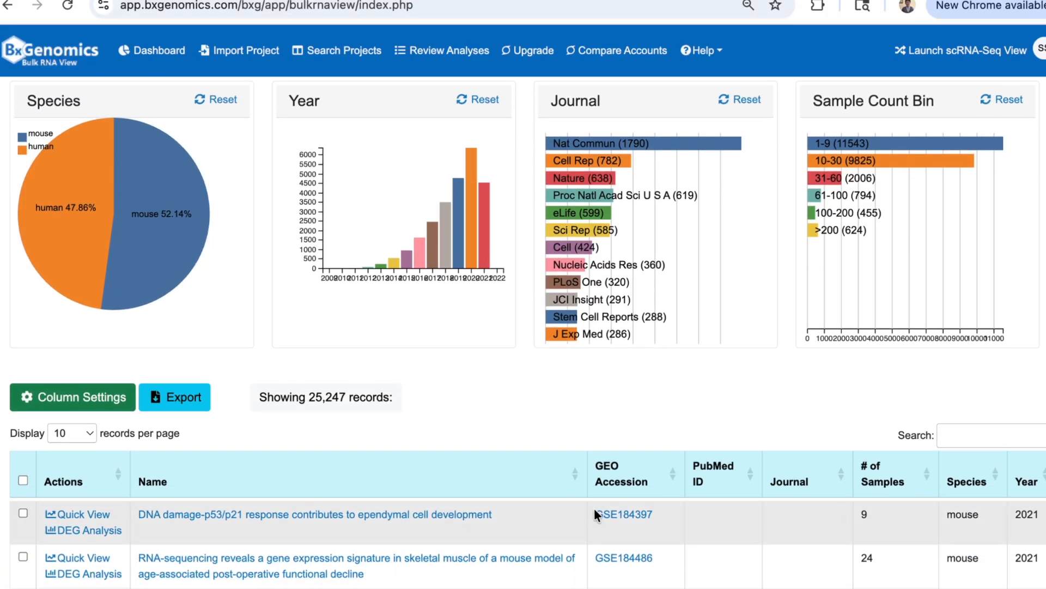
pyautogui.click(444, 517)
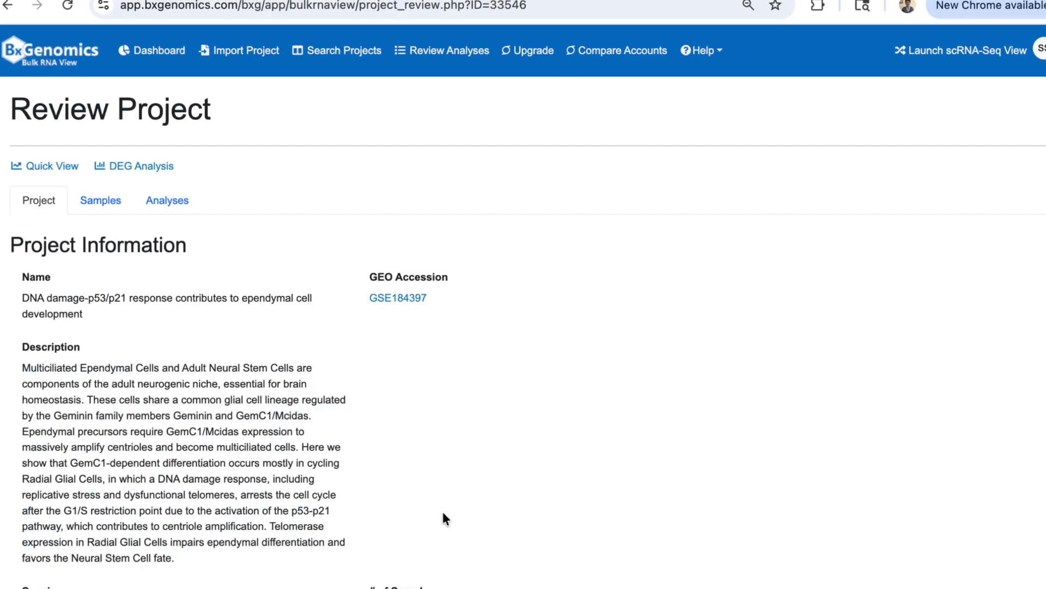
pyautogui.click(189, 201)
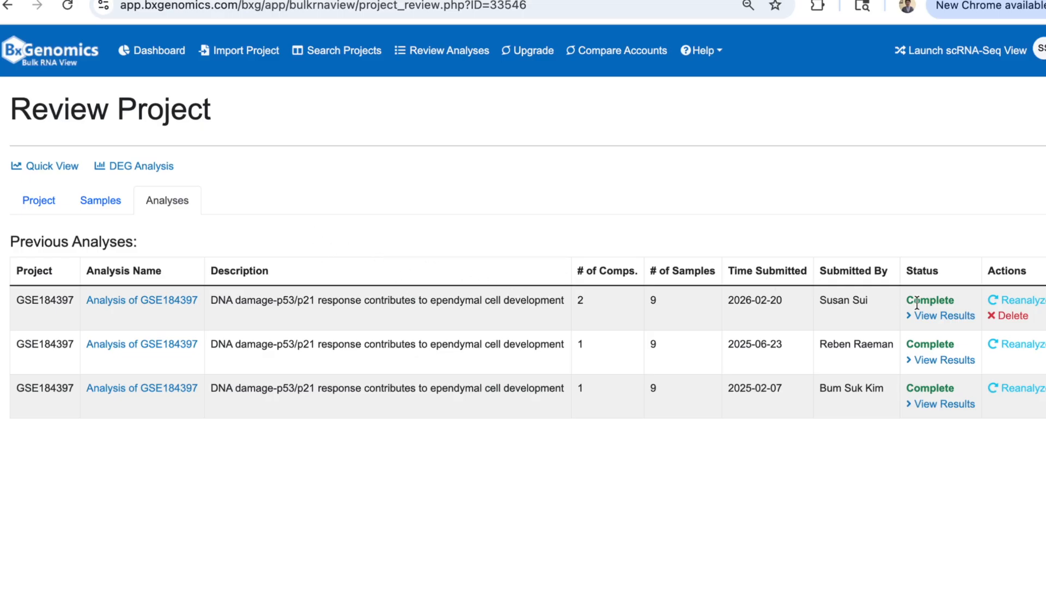
# Open the results of the newest GSE184397 analysis and display the static volcano plot of GemC1 Versus Control from its DEG counts
pyautogui.click(944, 315)
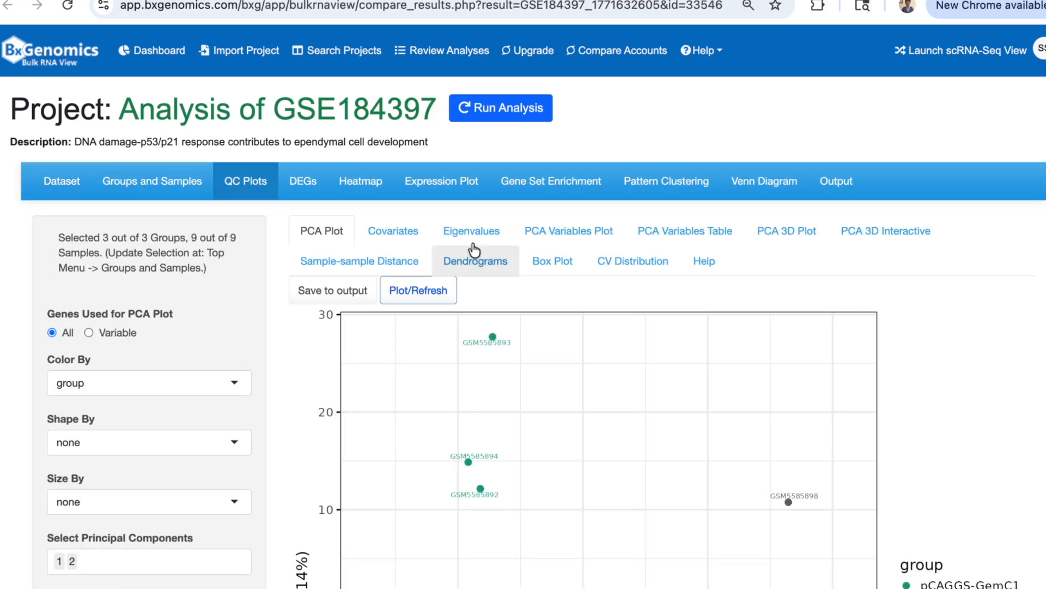
pyautogui.click(306, 191)
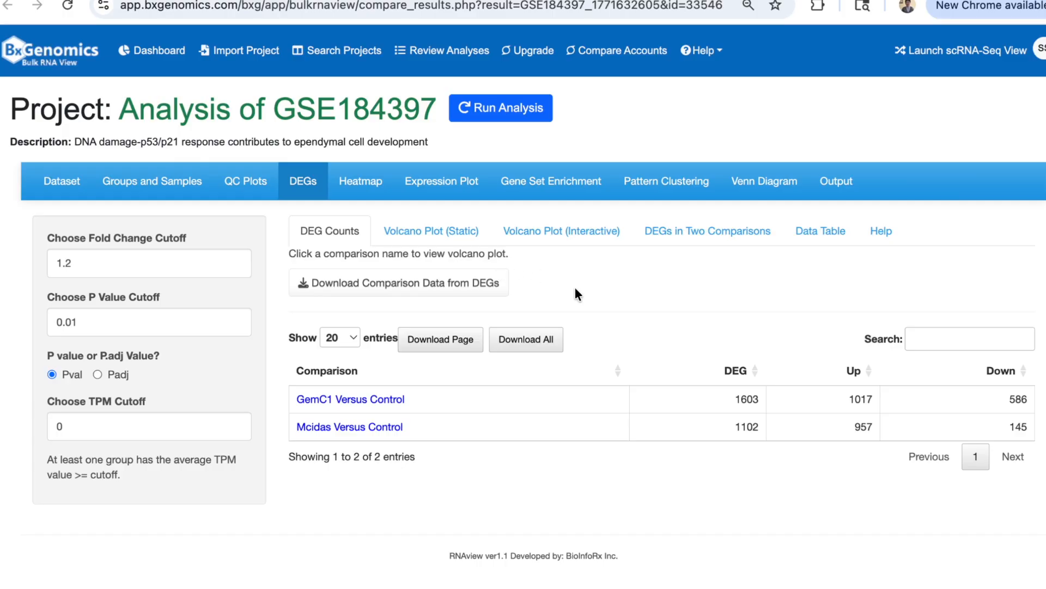
pyautogui.click(375, 400)
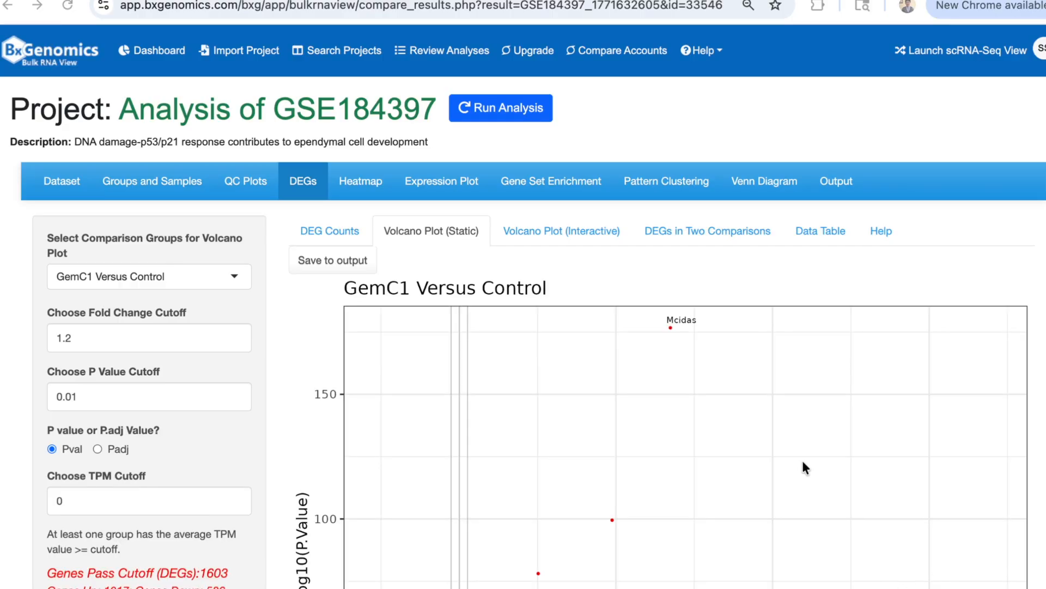
pyautogui.scroll(-5, 737, 463)
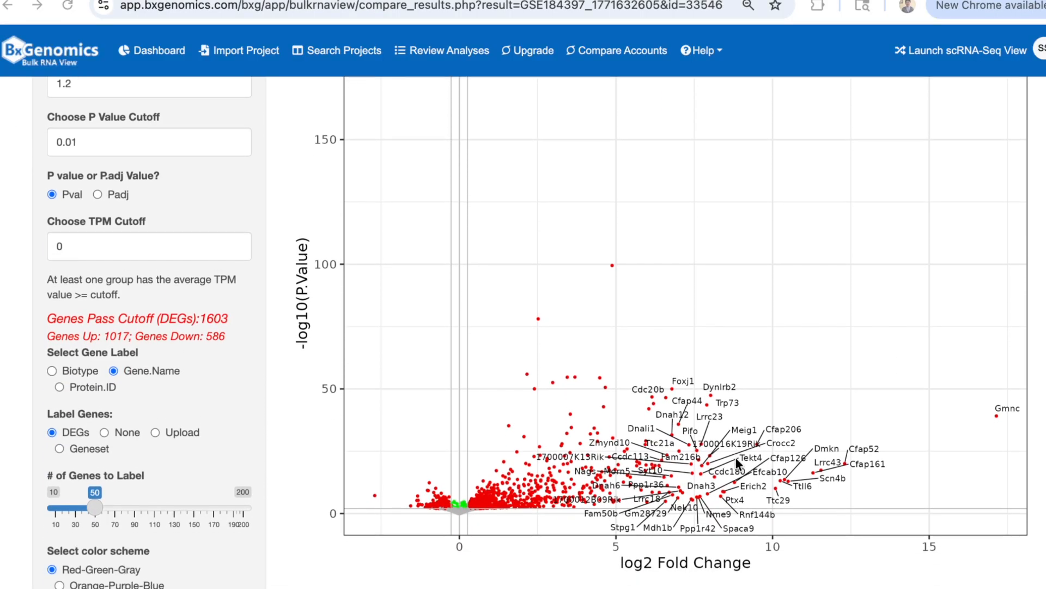
pyautogui.scroll(-2, 735, 457)
pyautogui.scroll(6, 734, 457)
pyautogui.scroll(-5, 735, 456)
# Show more options for the volcano plot, limit its maximum -log10(Stat Value) to 60 and review the redrawn plot
pyautogui.scroll(-3, 736, 463)
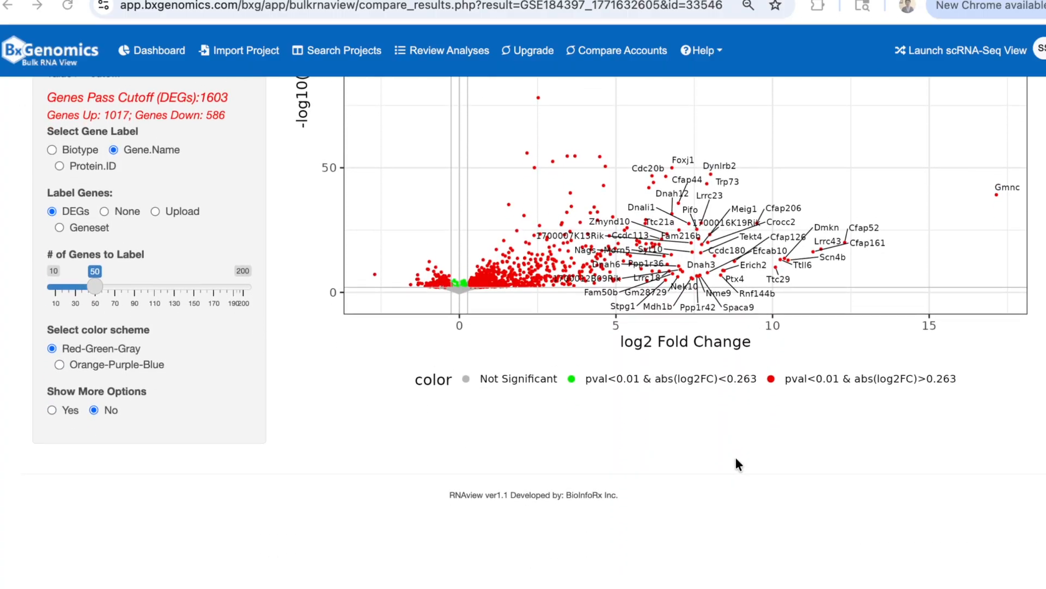
pyautogui.click(52, 410)
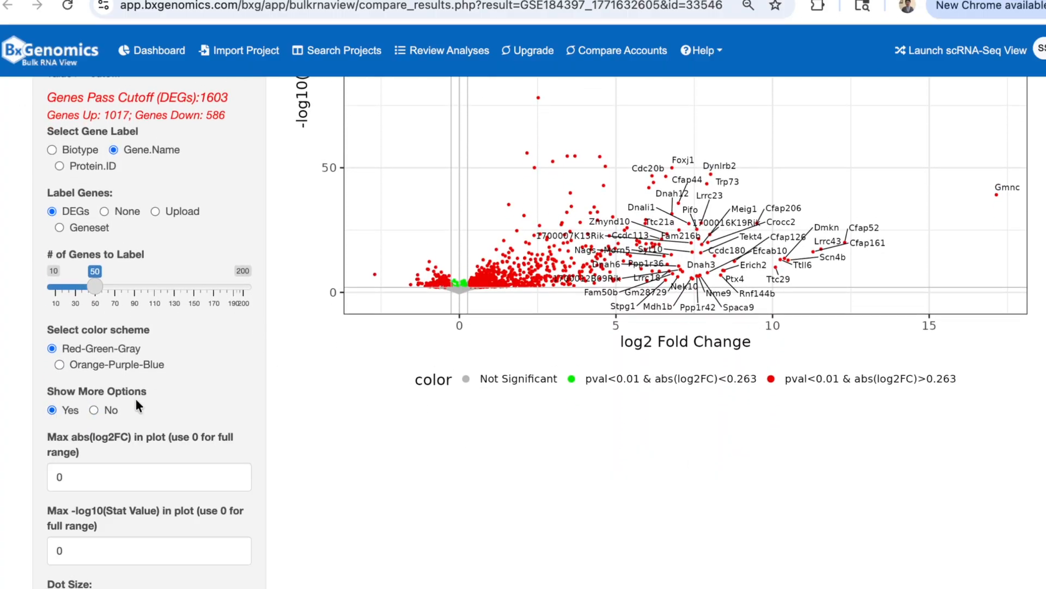
pyautogui.scroll(-1, 224, 443)
pyautogui.doubleClick(53, 501)
pyautogui.write('60')
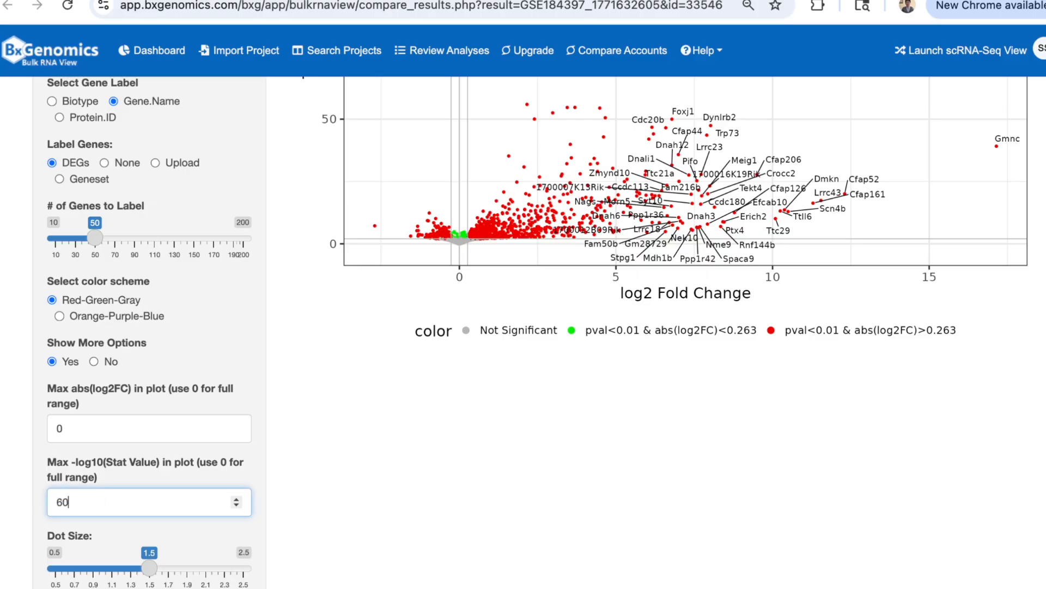
pyautogui.scroll(-5, 269, 468)
pyautogui.scroll(8, 270, 469)
pyautogui.scroll(3, 271, 477)
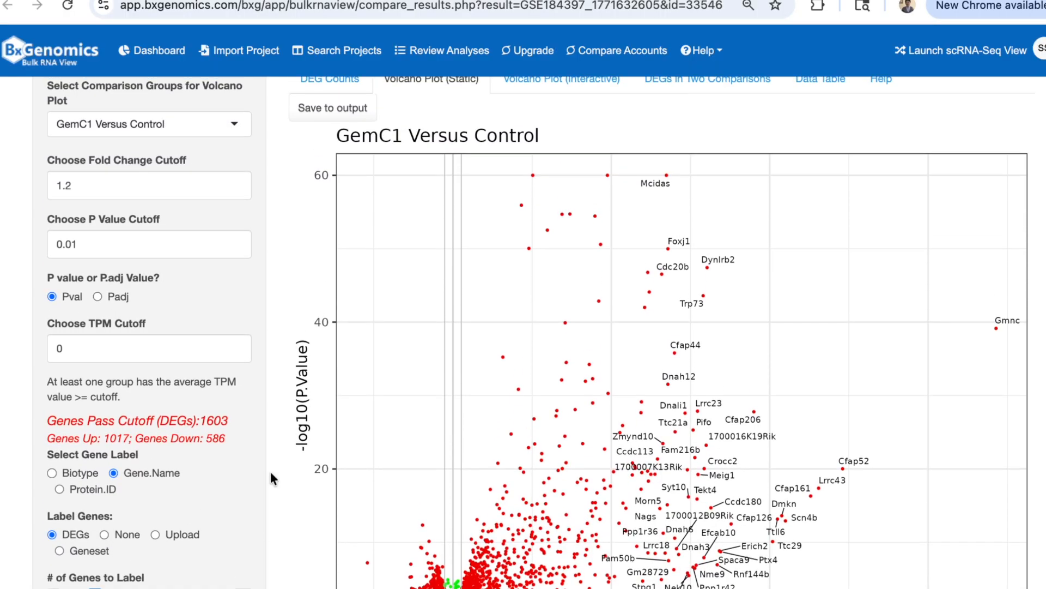
pyautogui.scroll(-3, 270, 472)
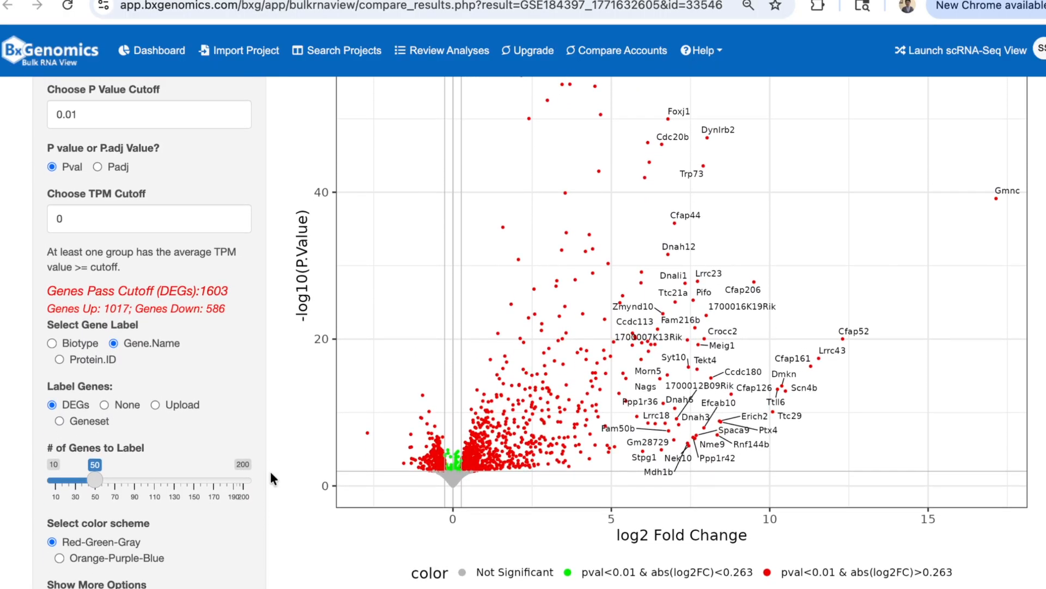
pyautogui.scroll(5, 270, 472)
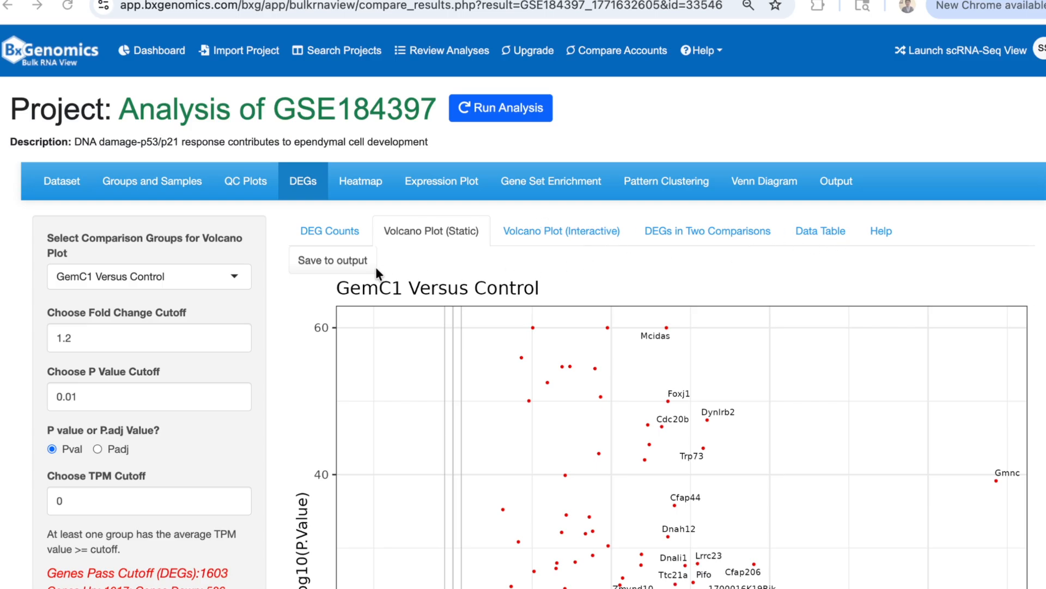
# Export the GemC1 Versus Control volcano plot through the saved outputs as a PDF and open the downloaded file
pyautogui.click(338, 264)
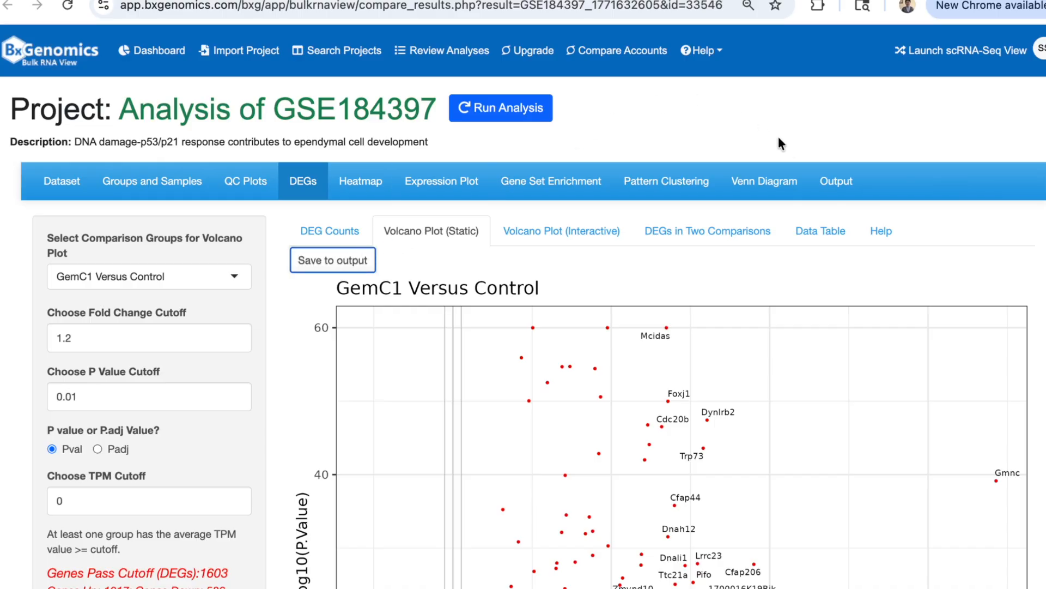
pyautogui.click(831, 182)
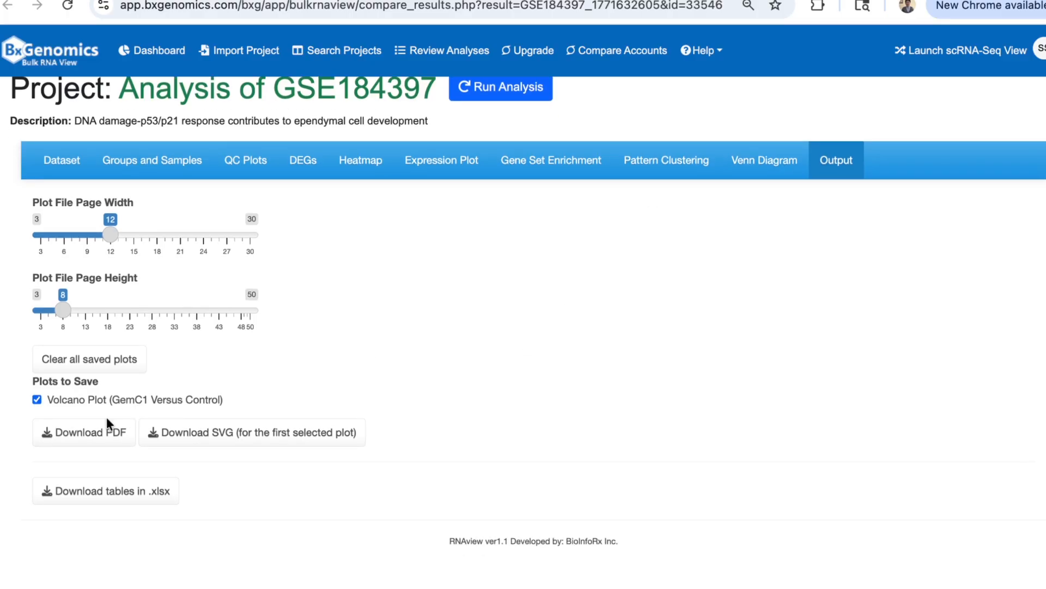
pyautogui.click(78, 436)
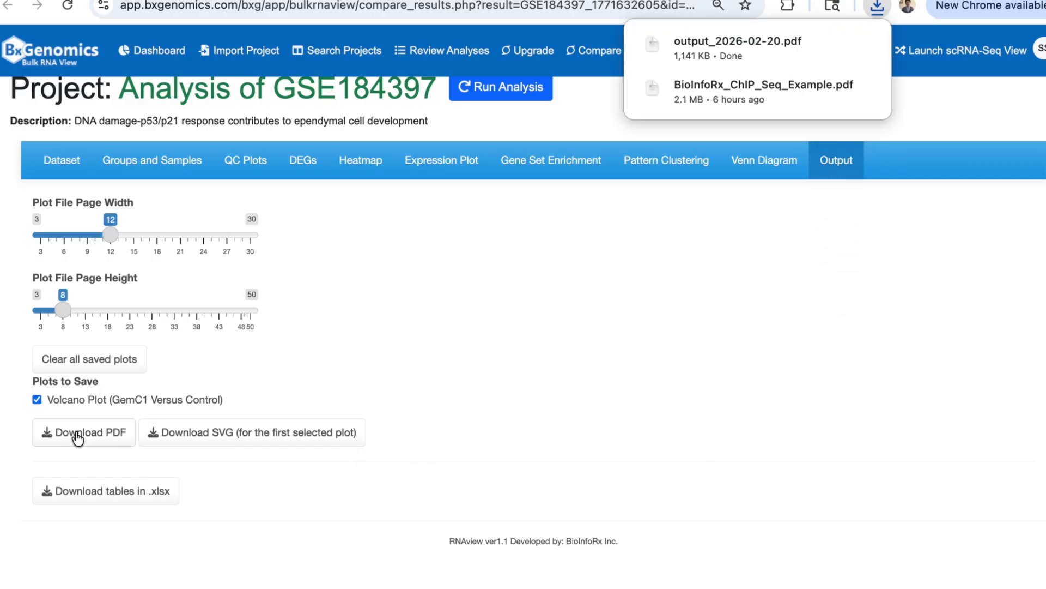
pyautogui.click(719, 41)
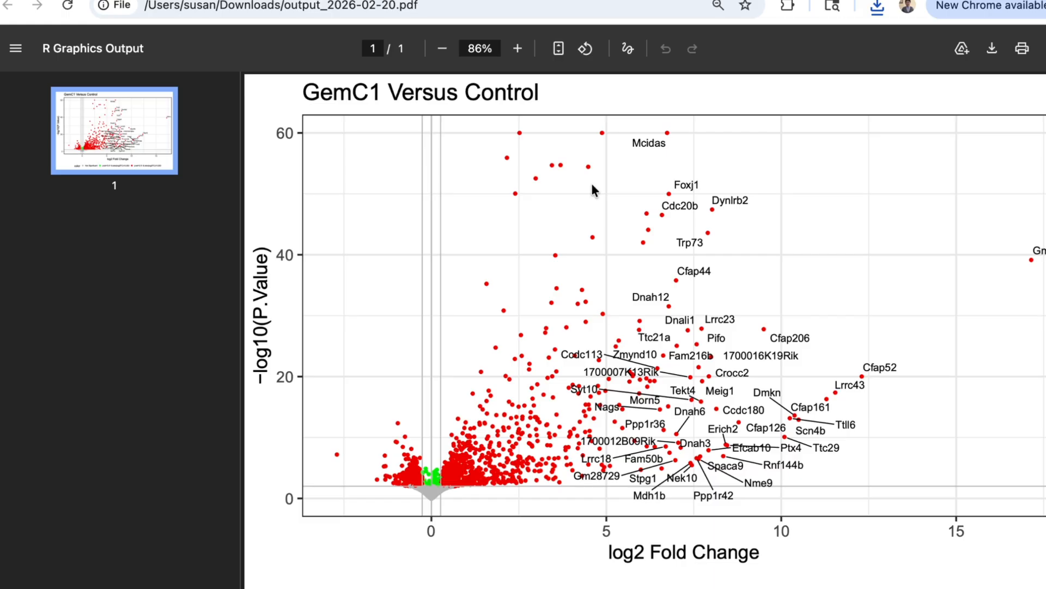
pyautogui.scroll(-1, 593, 188)
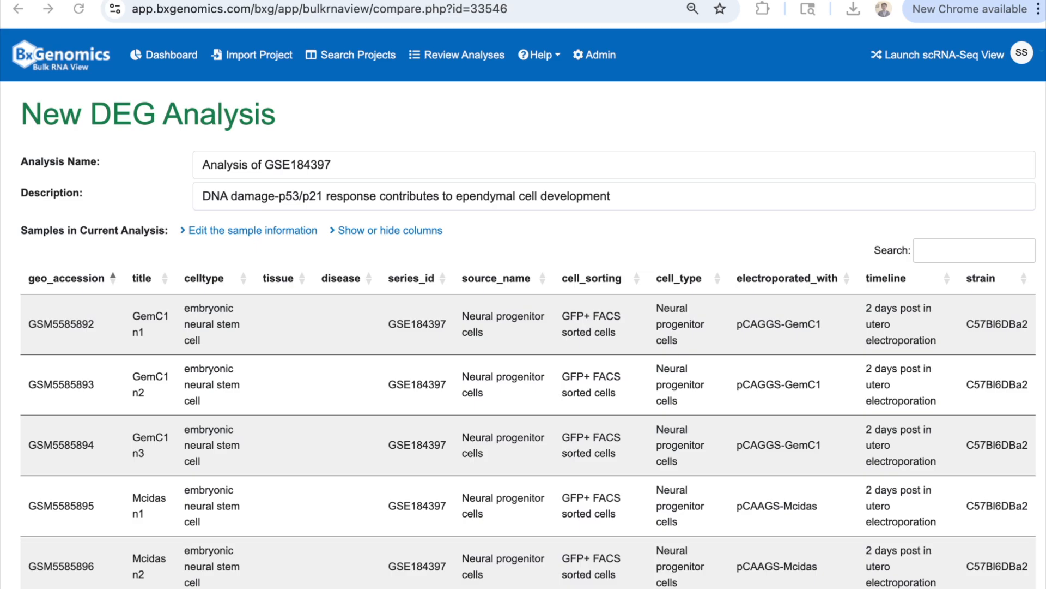
# Show the CSV download and upload instructions for editing the sample information in the new DEG analysis of GSE184397
pyautogui.click(239, 237)
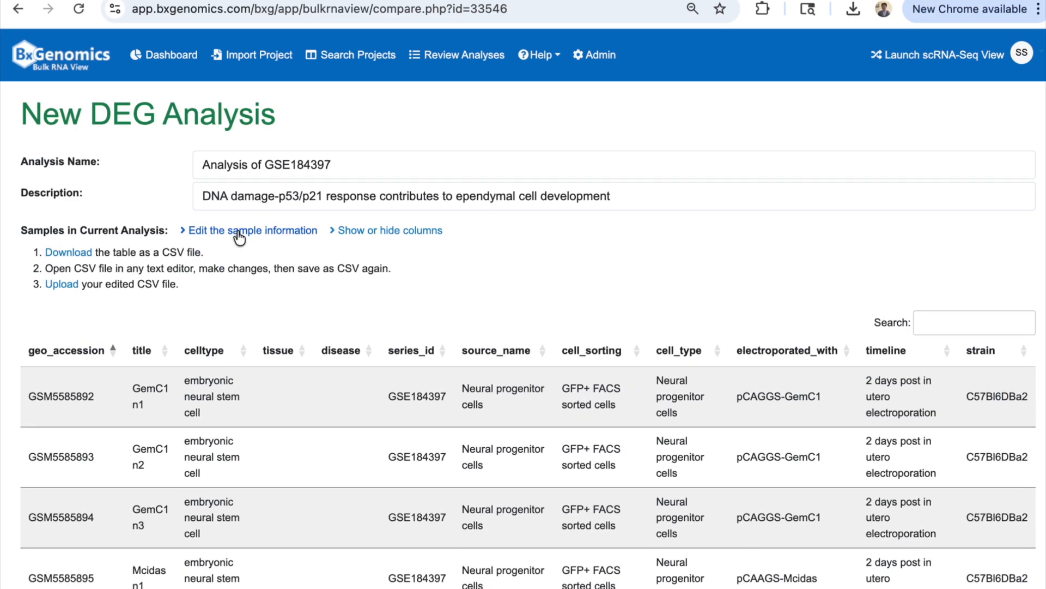